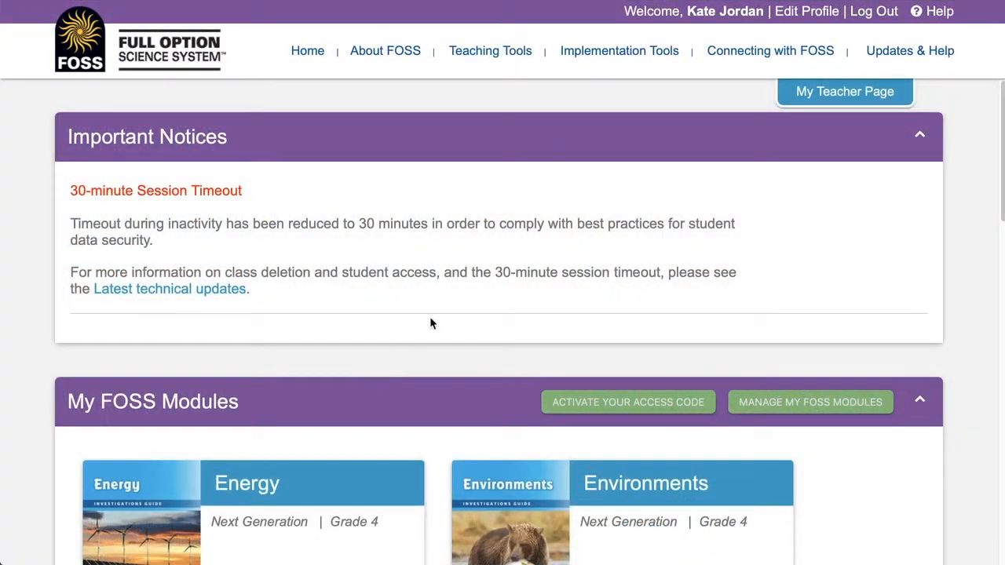
# Open the student management page for the Grade 4 class listed under My Class Pages
pyautogui.scroll(-10, 455, 314)
pyautogui.scroll(-1, 479, 369)
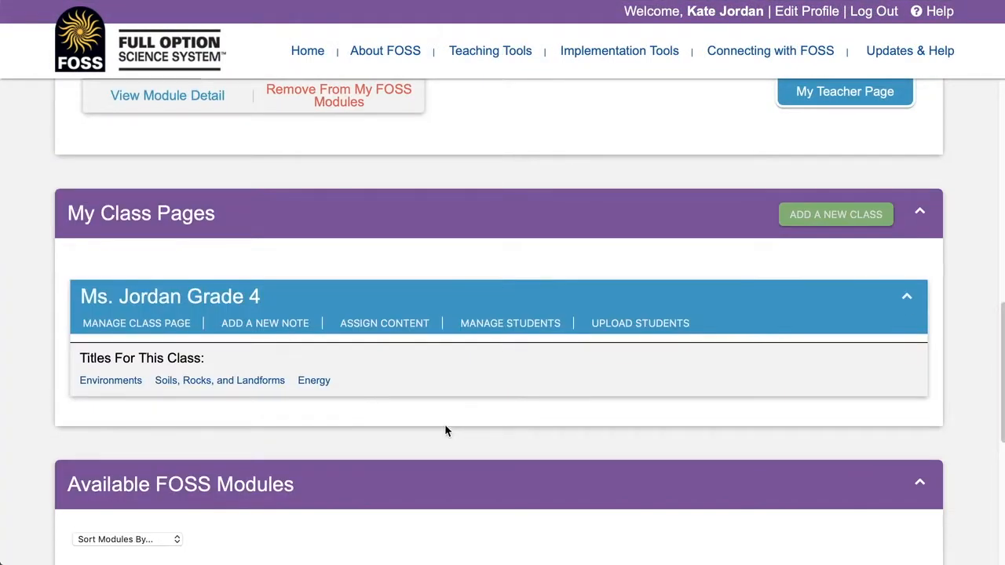
pyautogui.click(487, 322)
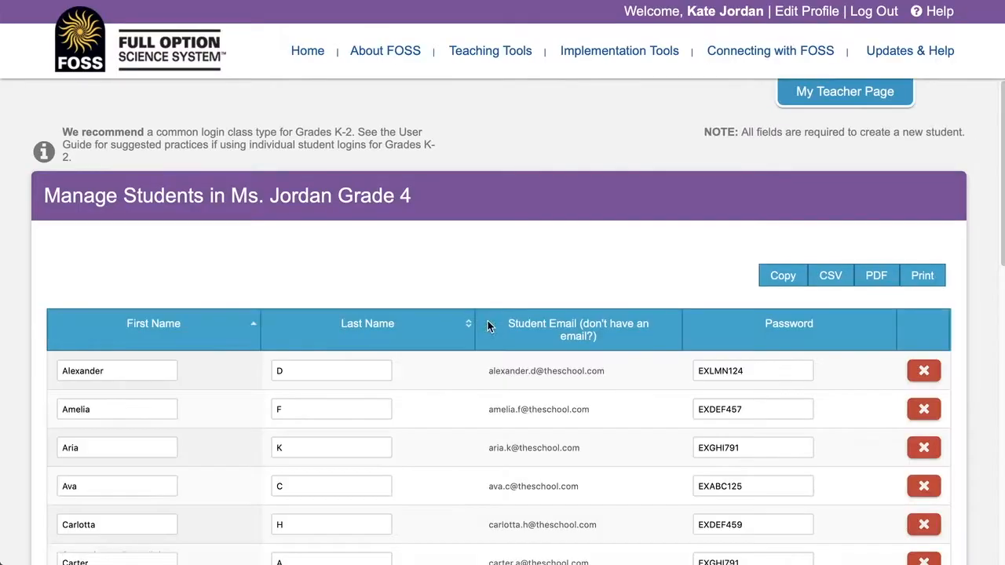
# Open the FOSSweb walkthrough videos page and look through its teacher guides and videos
pyautogui.moveTo(944, 44)
pyautogui.click(903, 168)
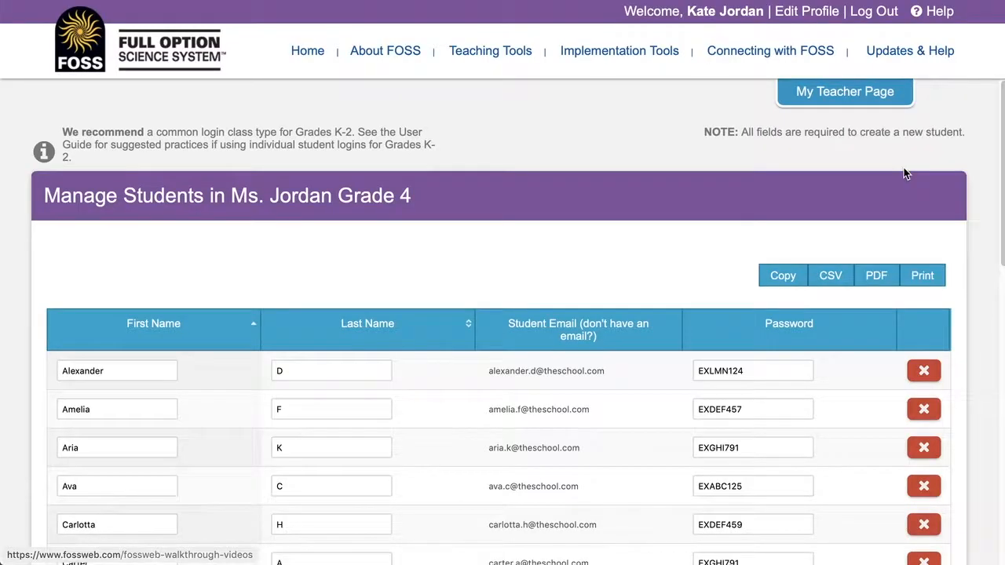
pyautogui.scroll(-3, 550, 346)
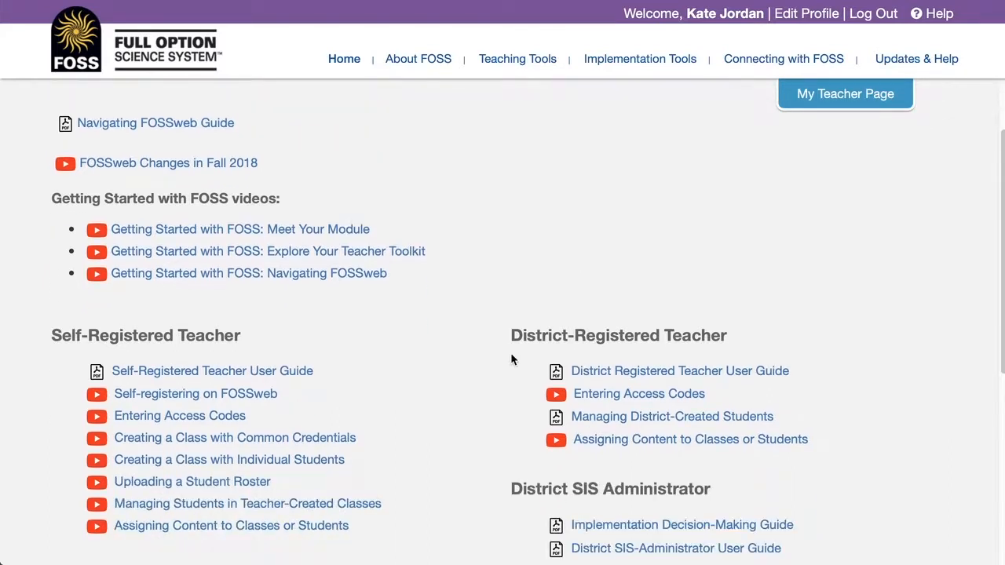
pyautogui.scroll(-2, 507, 362)
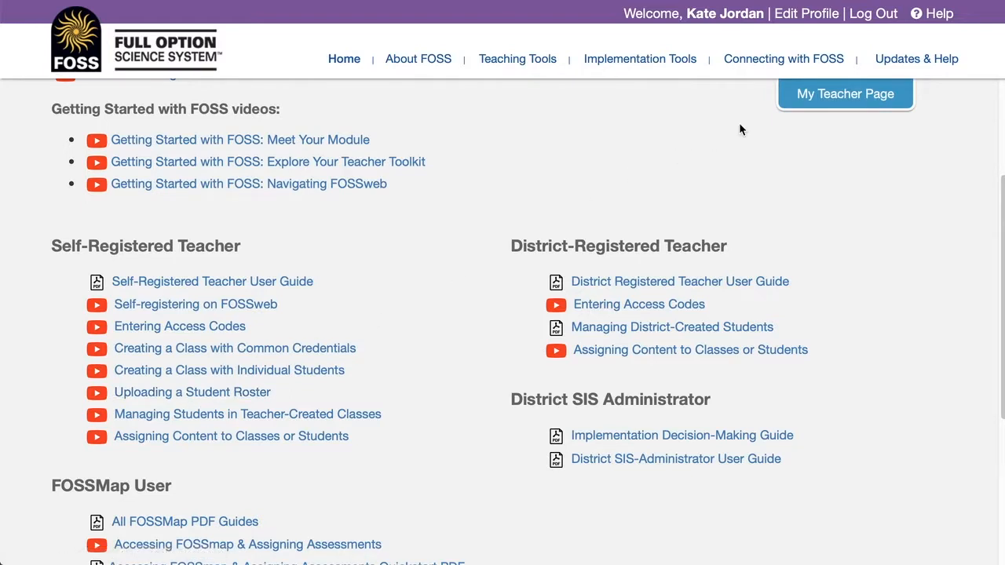
# Return to the teacher page and open the Energy module from My FOSS Modules
pyautogui.click(848, 93)
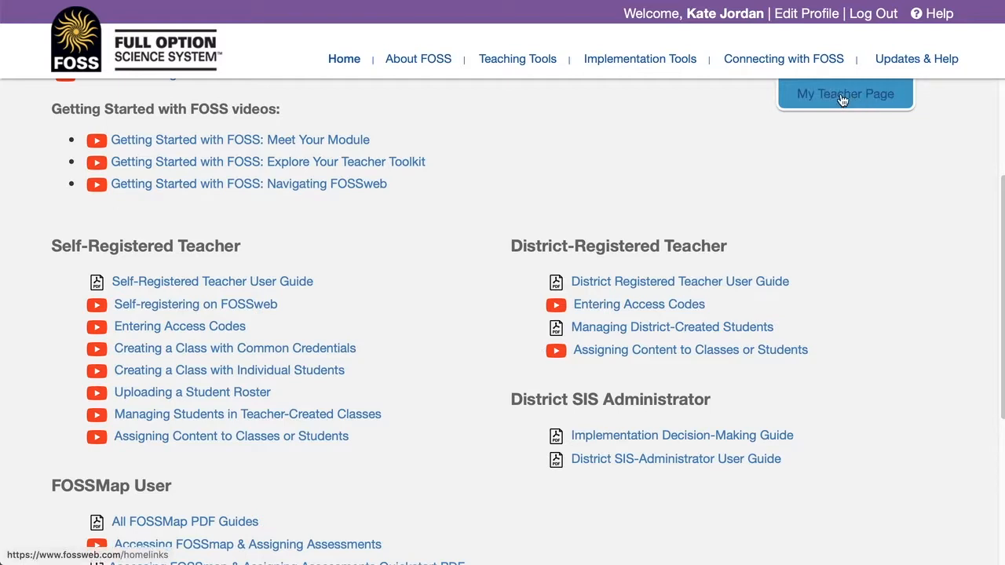
pyautogui.click(866, 93)
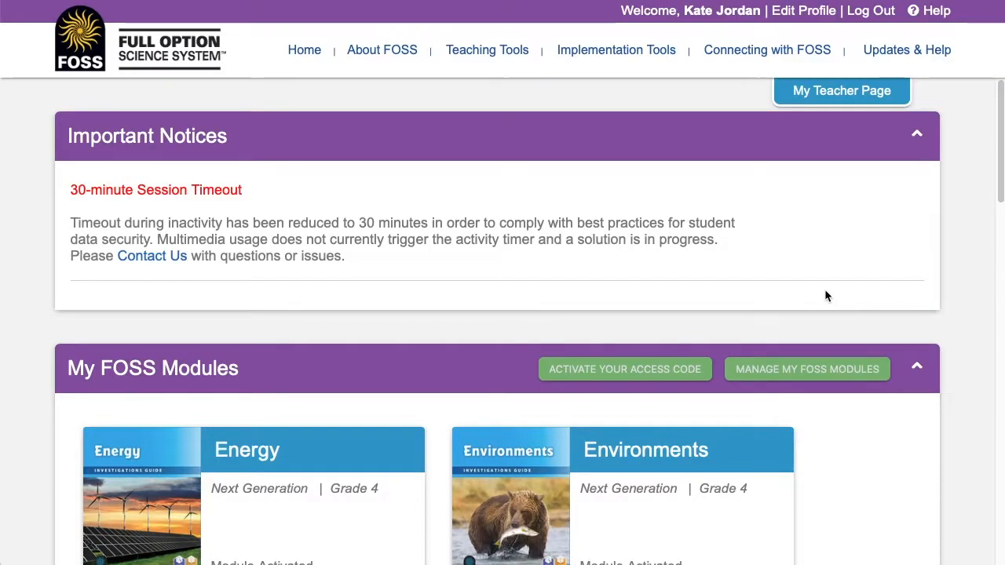
pyautogui.scroll(-1, 940, 297)
pyautogui.scroll(-3, 940, 298)
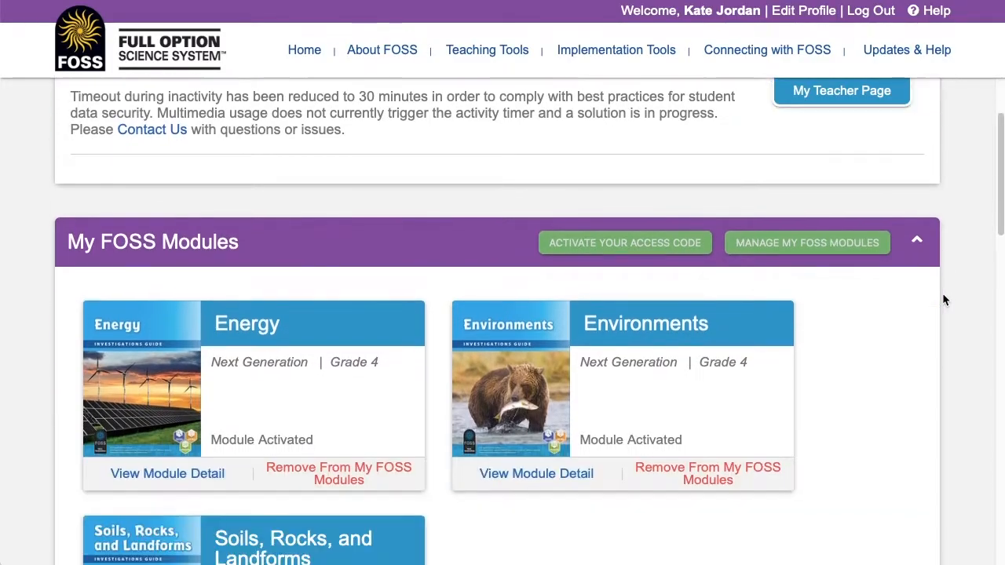
pyautogui.scroll(-2, 942, 299)
pyautogui.scroll(-1, 943, 293)
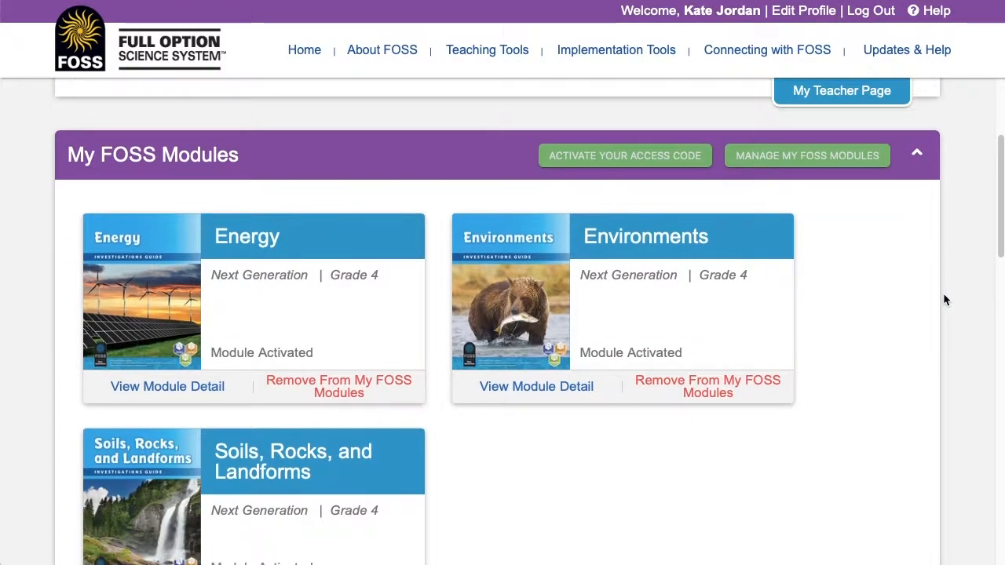
pyautogui.click(239, 236)
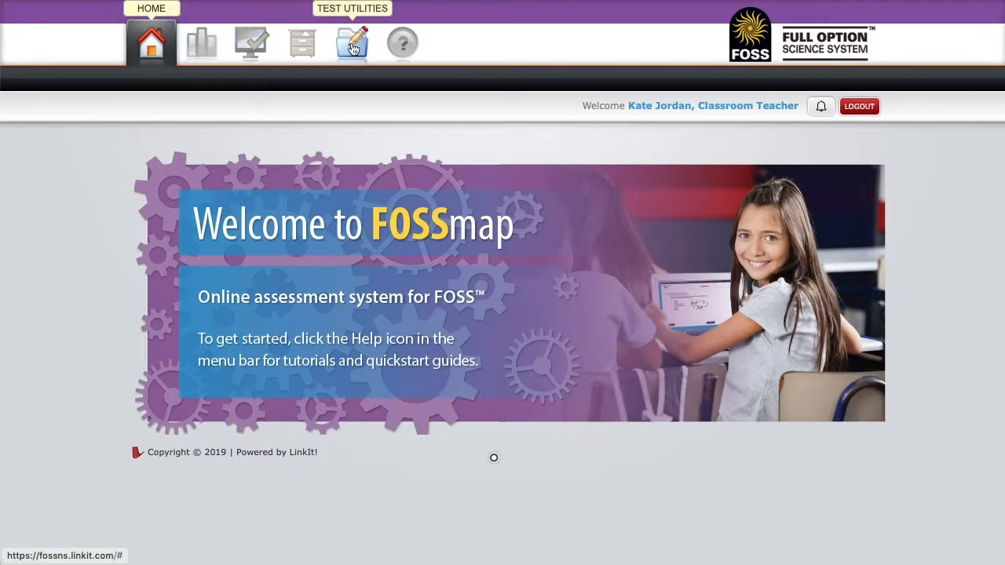
# Open the form for assigning online tests in FOSSmap
pyautogui.click(249, 49)
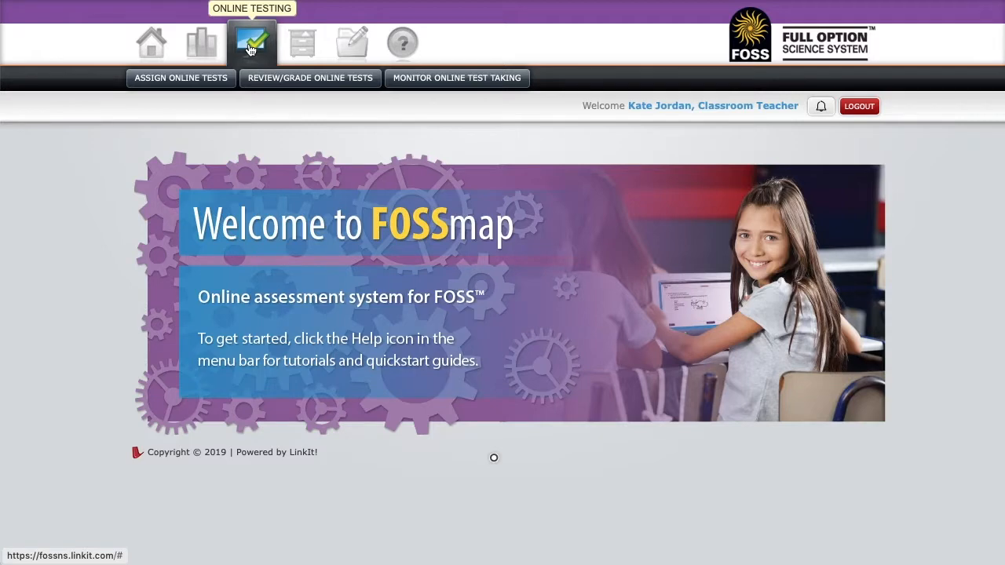
pyautogui.click(181, 77)
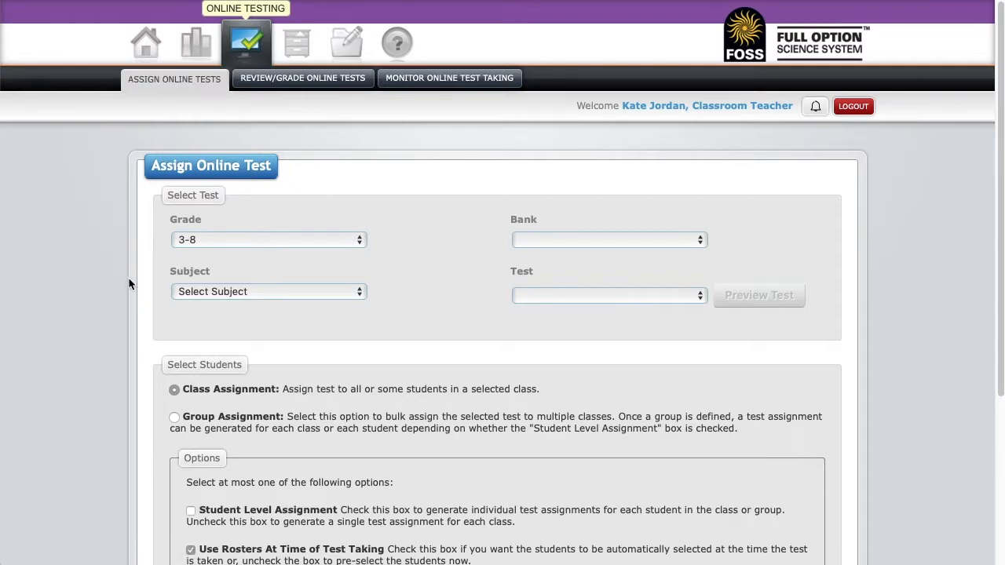
# Choose the I-Check 1 Energy (NG) test from the Energy (NG) bank under the Physical Science subject
pyautogui.click(217, 294)
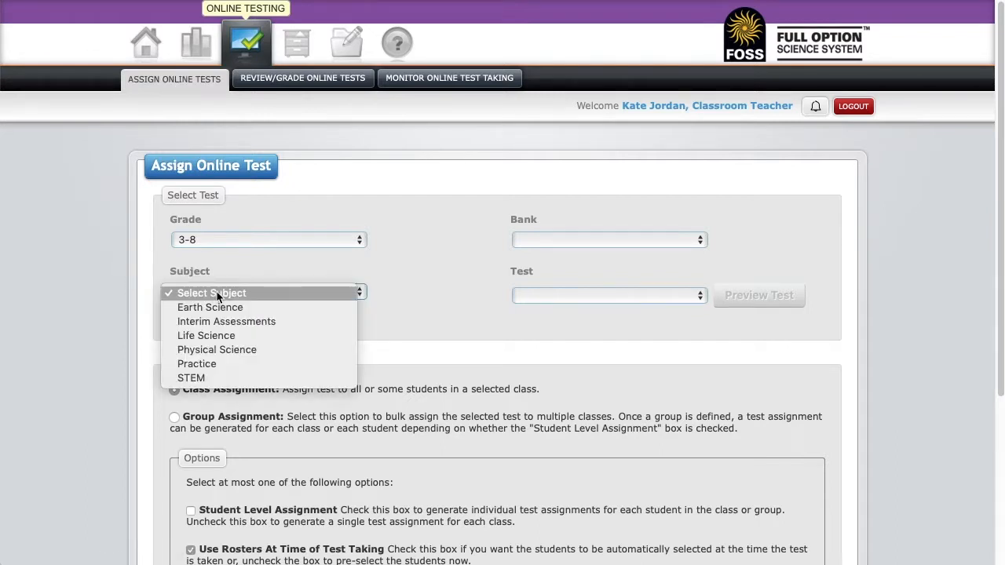
pyautogui.click(225, 349)
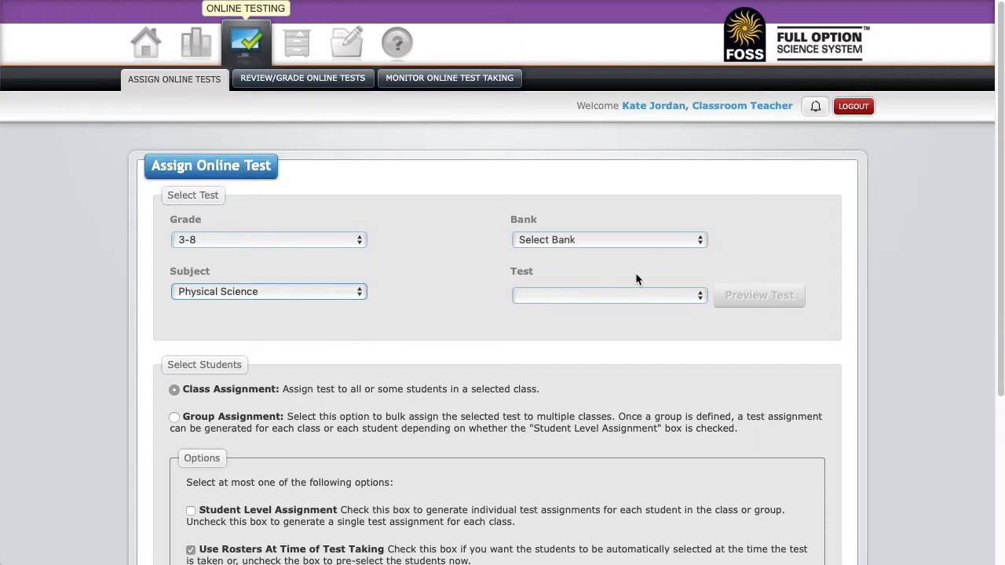
pyautogui.click(644, 238)
pyautogui.click(643, 255)
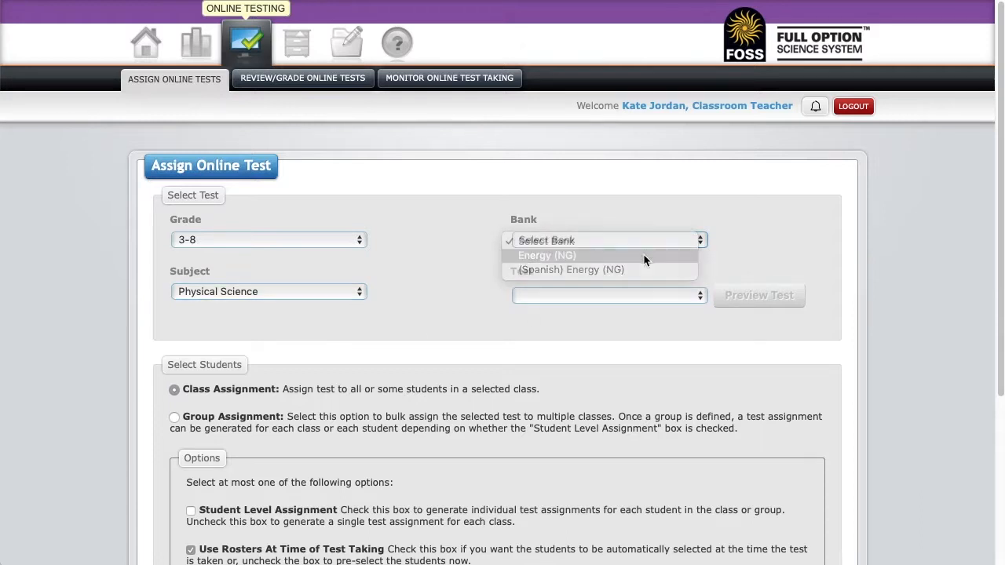
pyautogui.click(651, 296)
pyautogui.click(645, 313)
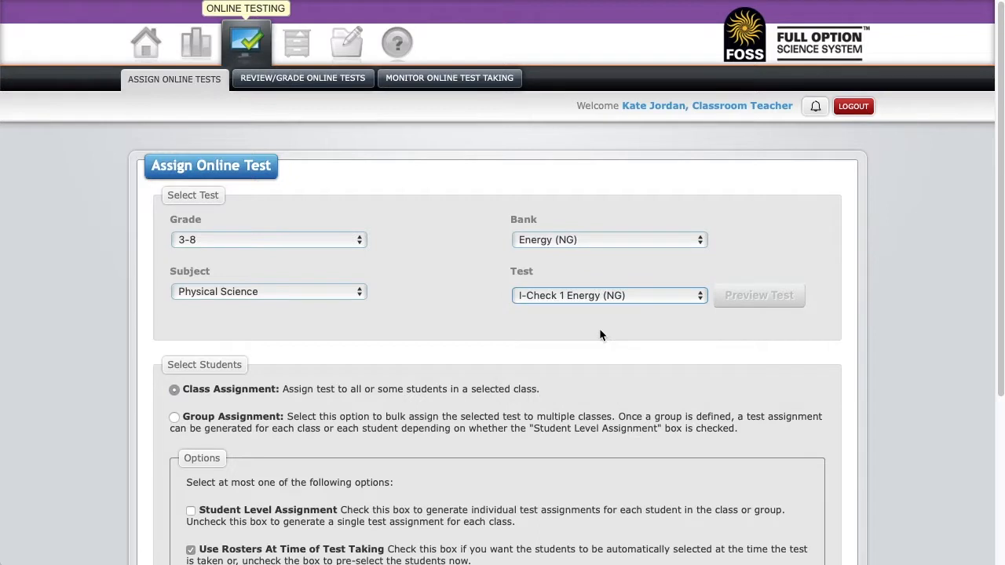
# Choose the 4-ESS1-1 Changing Landscapes test from the Grade 4 Interim Assessments bank under Interim Assessments
pyautogui.click(239, 295)
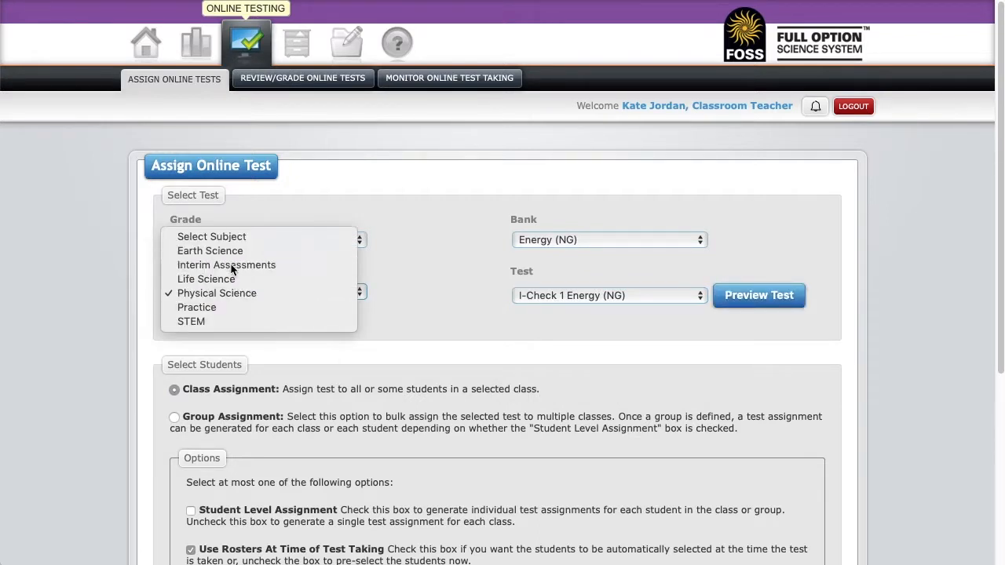
pyautogui.click(231, 267)
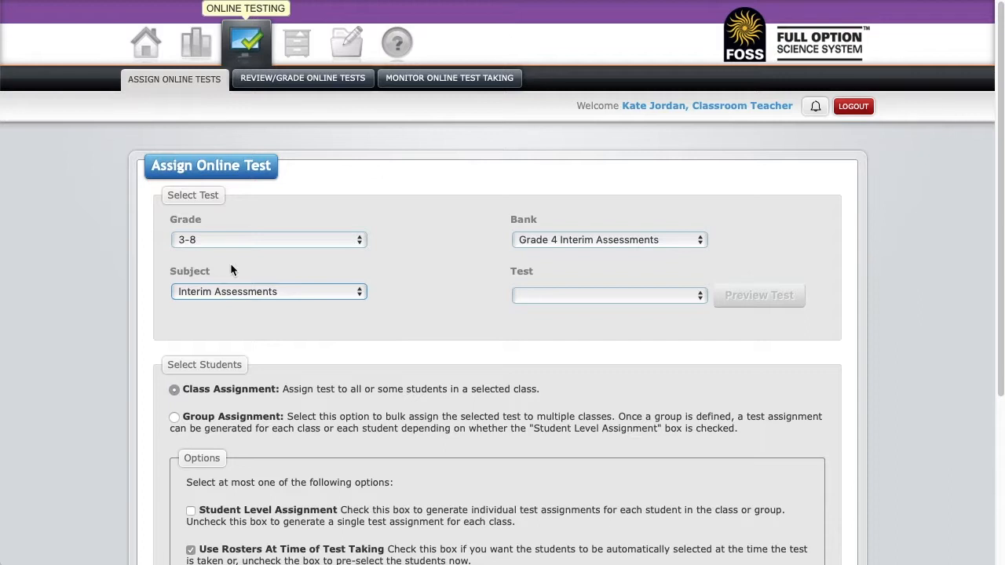
pyautogui.click(596, 240)
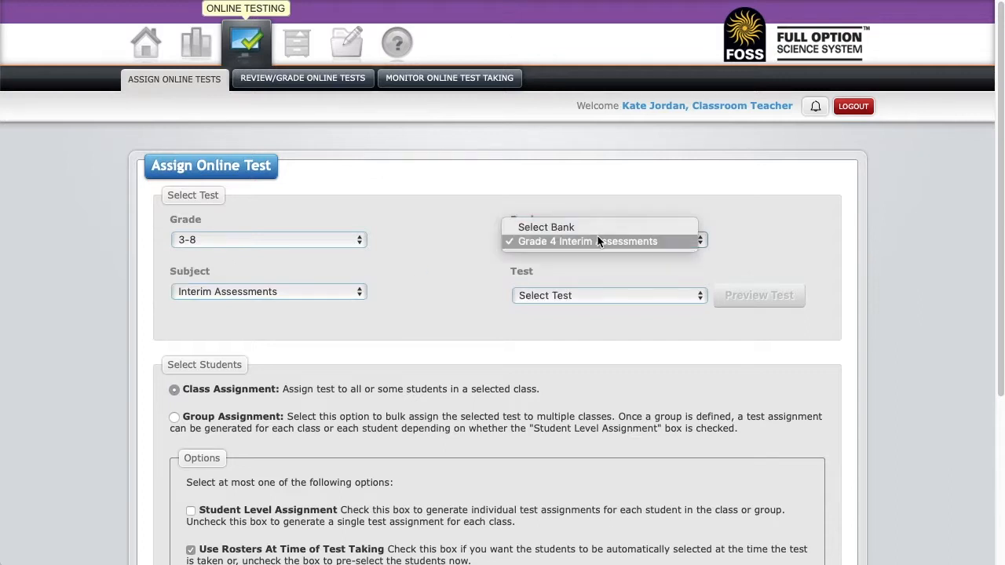
pyautogui.click(596, 241)
pyautogui.click(615, 296)
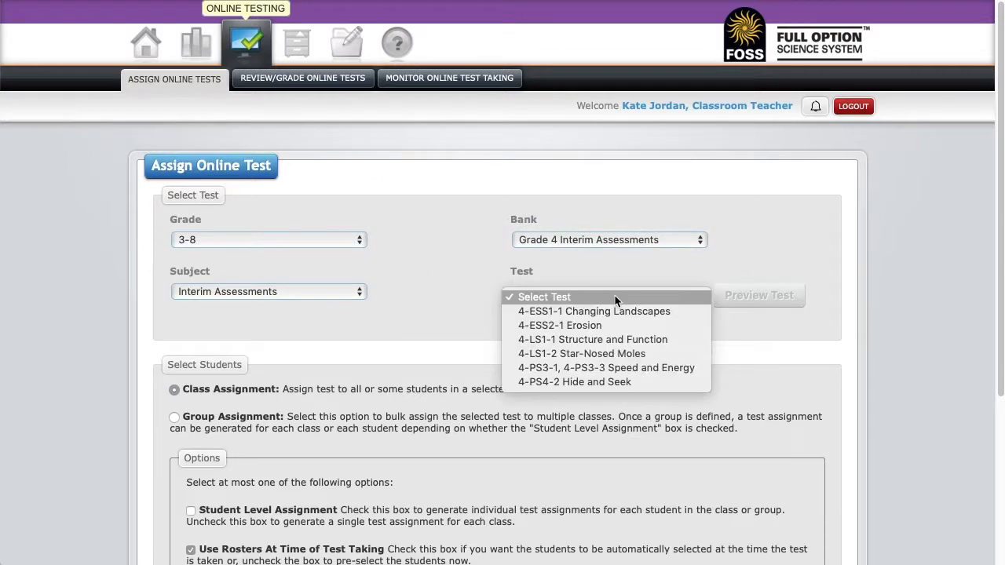
pyautogui.click(620, 313)
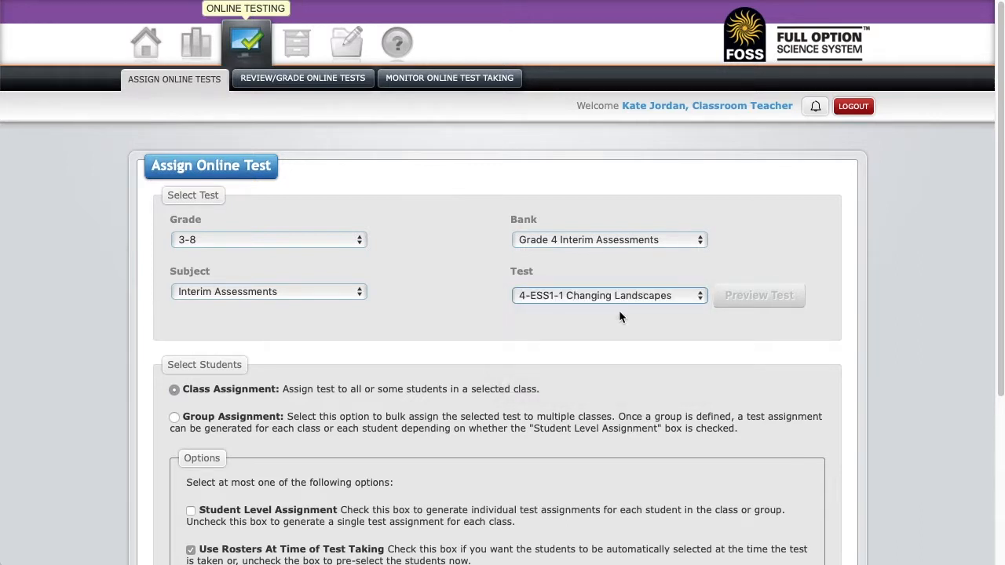
# Change the subject to Practice and open a preview of the Practice Test
pyautogui.click(318, 292)
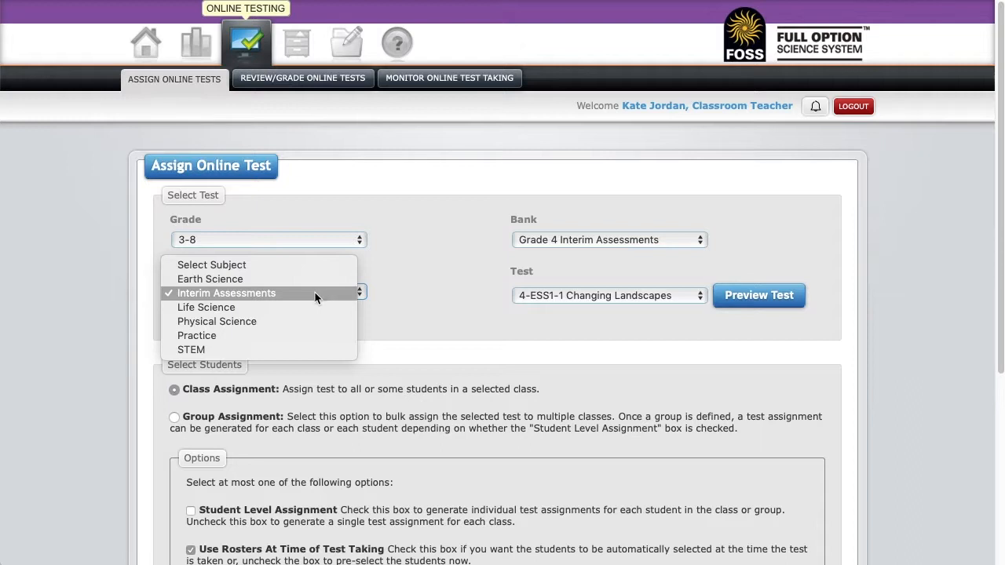
pyautogui.click(303, 336)
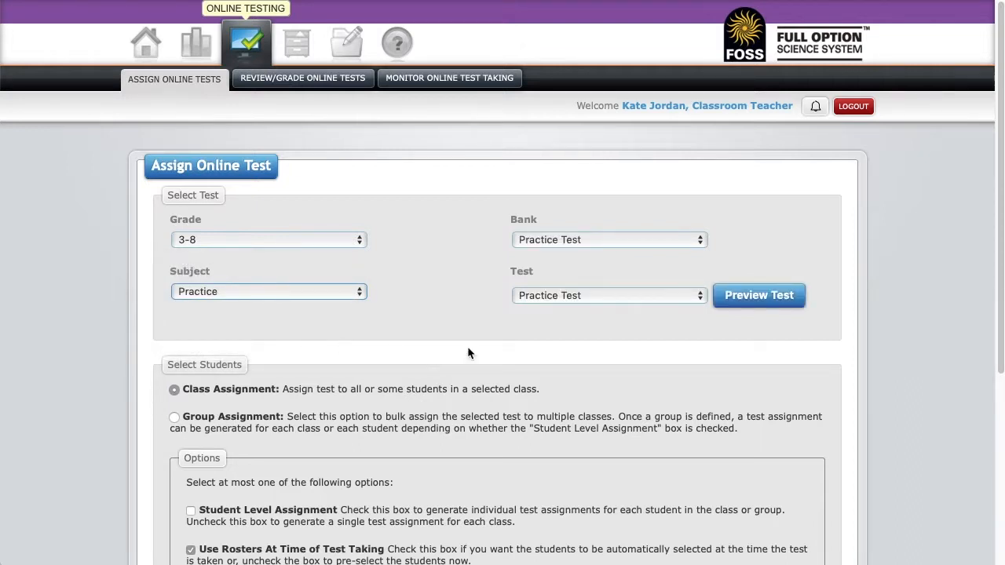
pyautogui.click(768, 302)
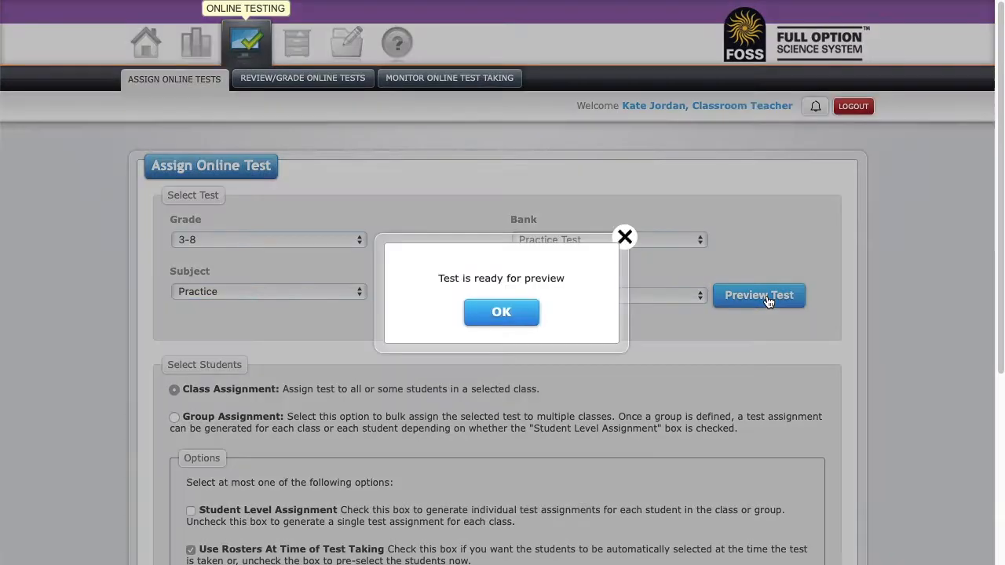
pyautogui.click(479, 313)
pyautogui.click(487, 298)
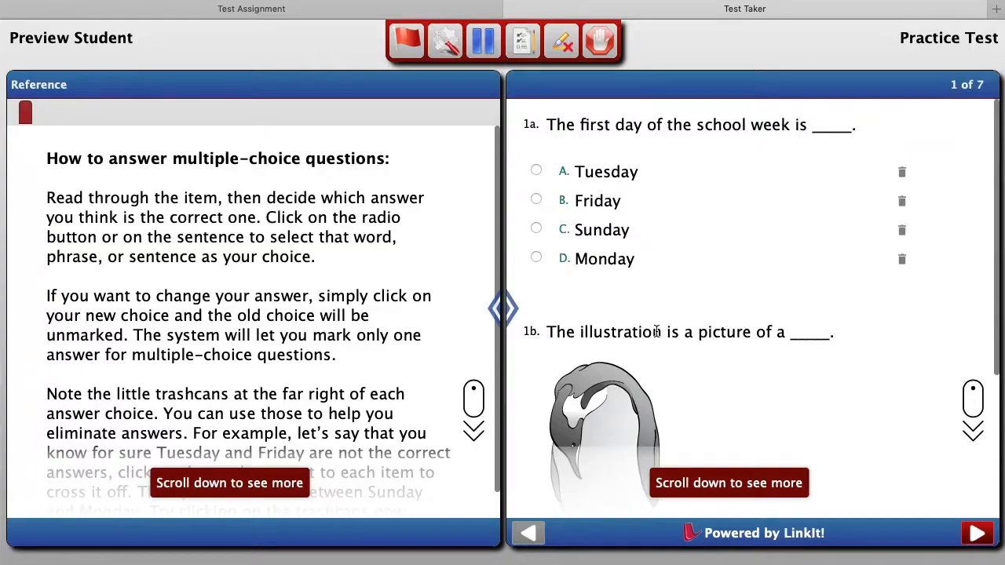
# In the test preview, answer 1a with Monday and 1b with penguin, and advance to item 2
pyautogui.click(620, 260)
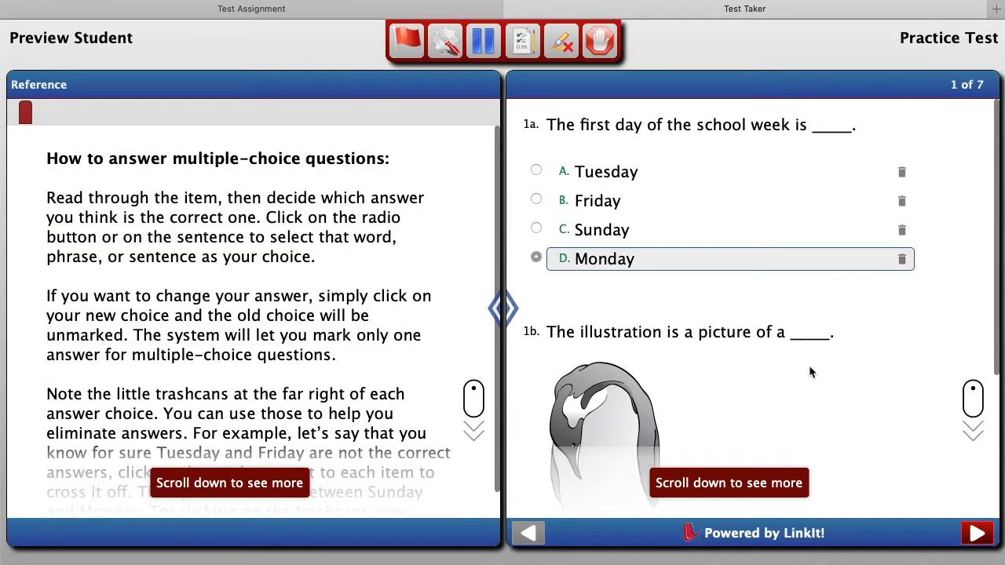
pyautogui.scroll(-3, 808, 365)
pyautogui.click(738, 405)
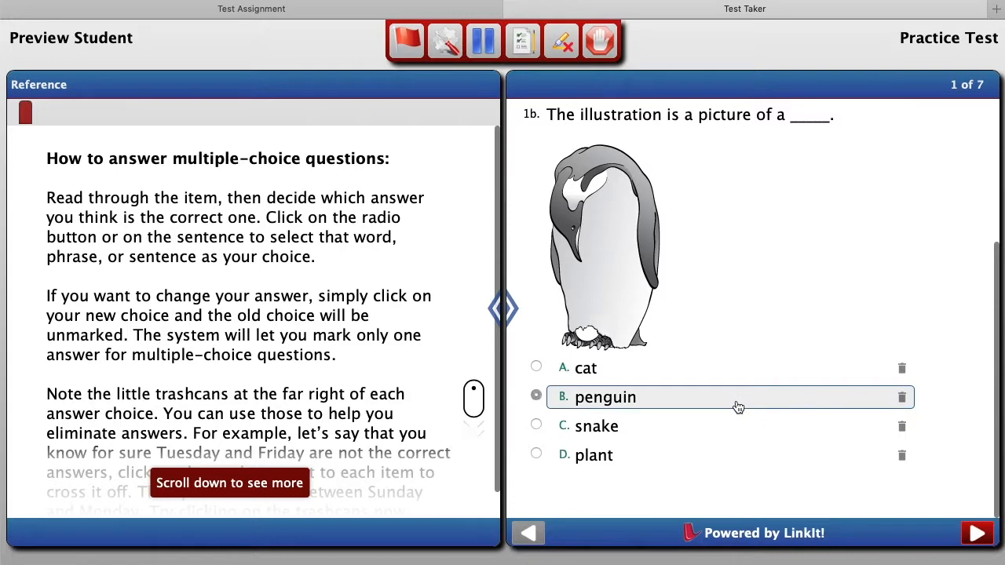
pyautogui.click(976, 534)
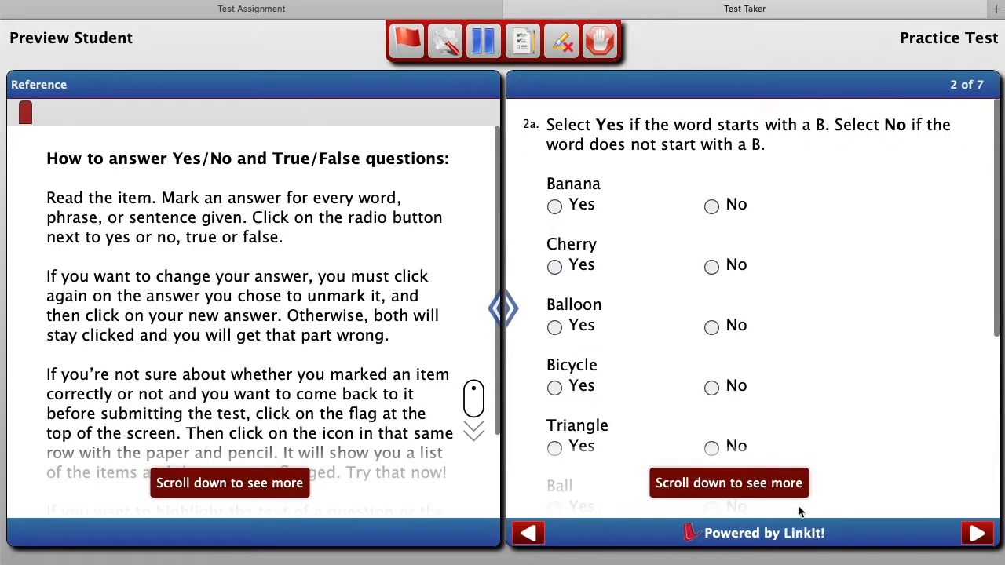
# Return to the test assignment page and assign the Practice Test to the signed-in teacher's own Grade 4 class
pyautogui.click(208, 12)
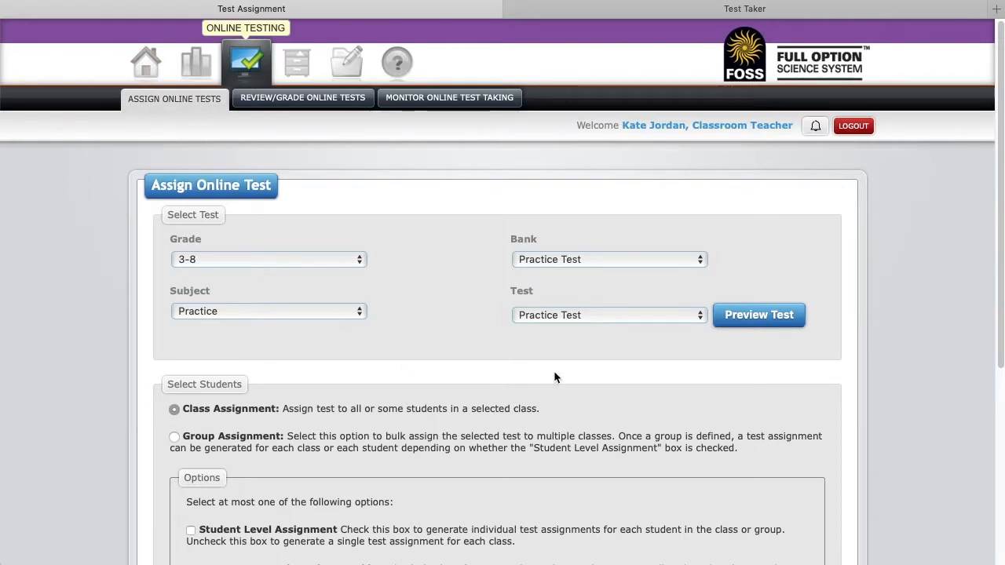
pyautogui.scroll(-3, 567, 374)
pyautogui.scroll(-5, 572, 376)
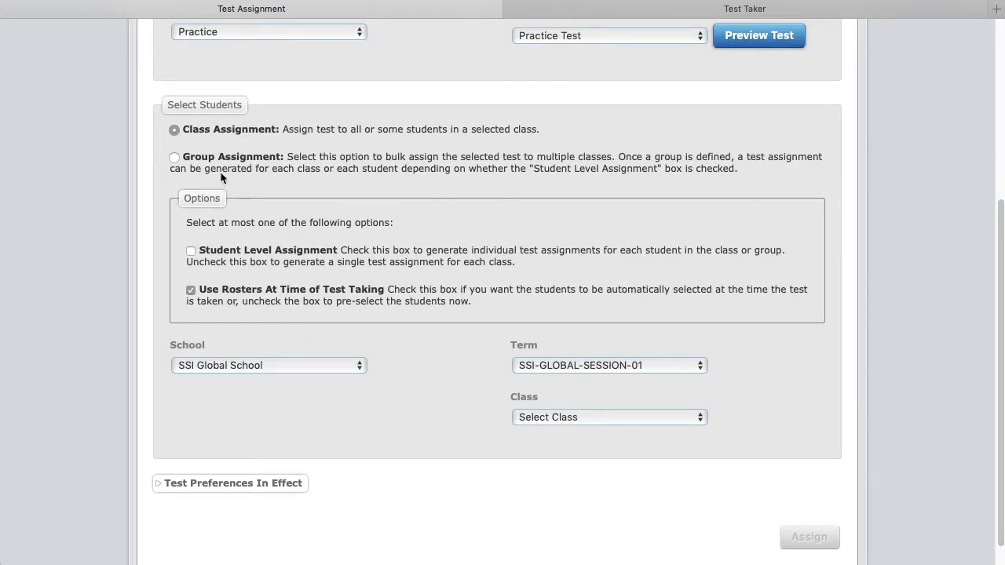
pyautogui.click(556, 418)
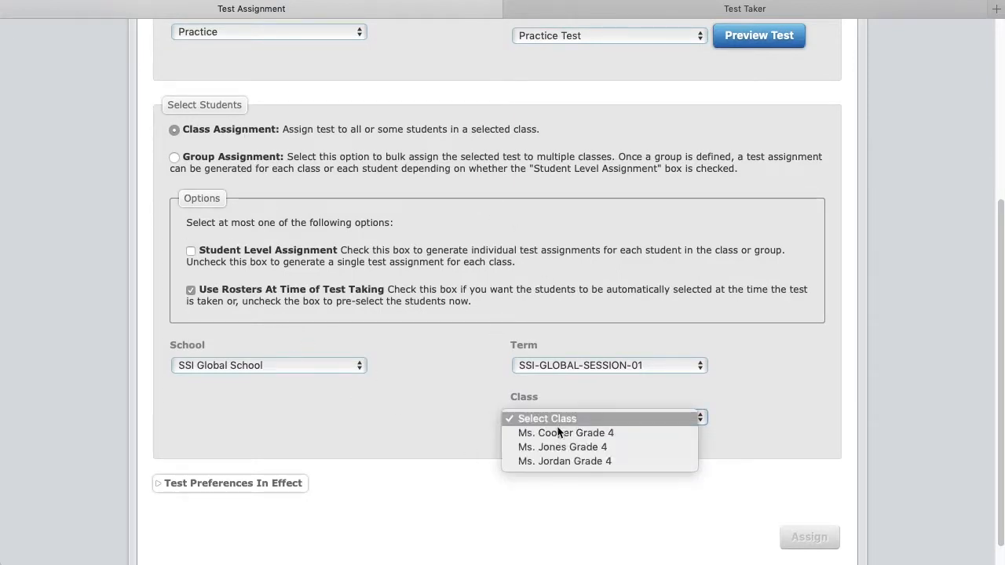
pyautogui.click(565, 461)
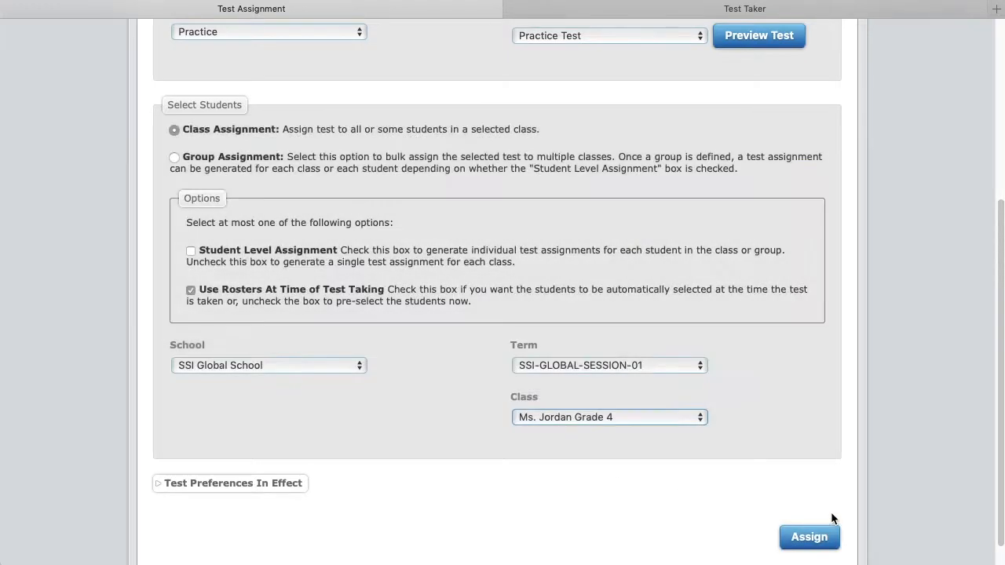
pyautogui.scroll(-1, 831, 501)
pyautogui.click(832, 508)
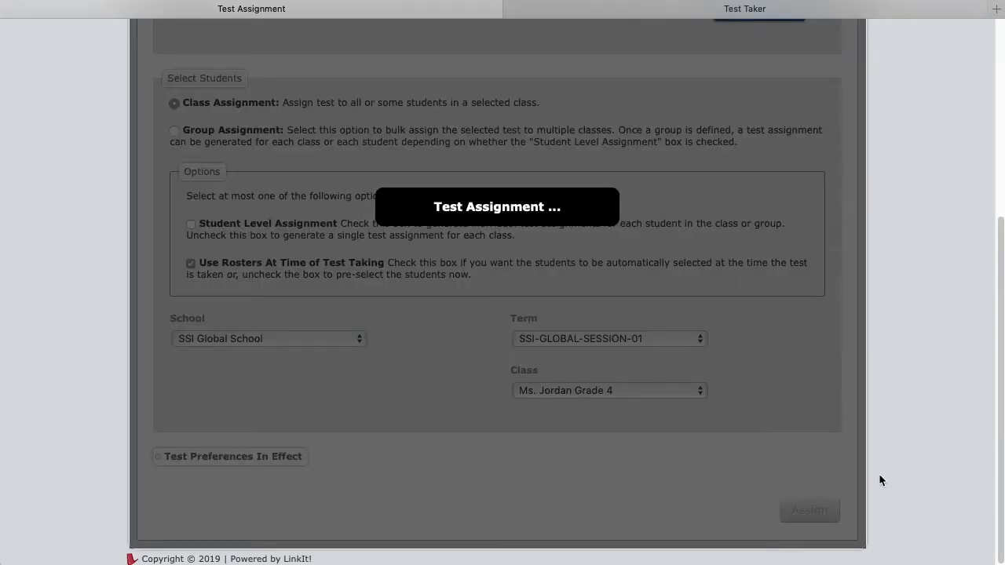
pyautogui.scroll(-3, 882, 436)
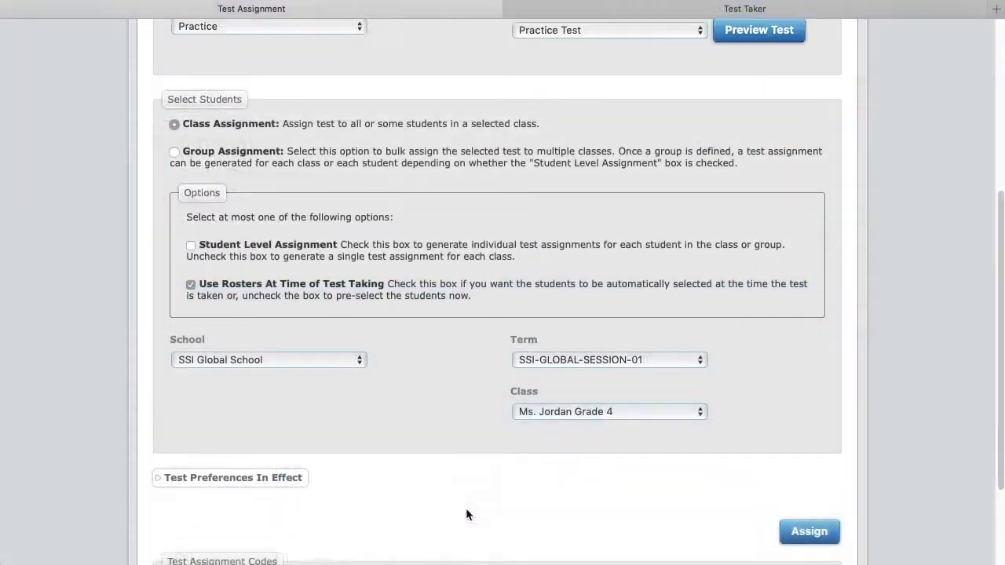
pyautogui.scroll(3, 467, 511)
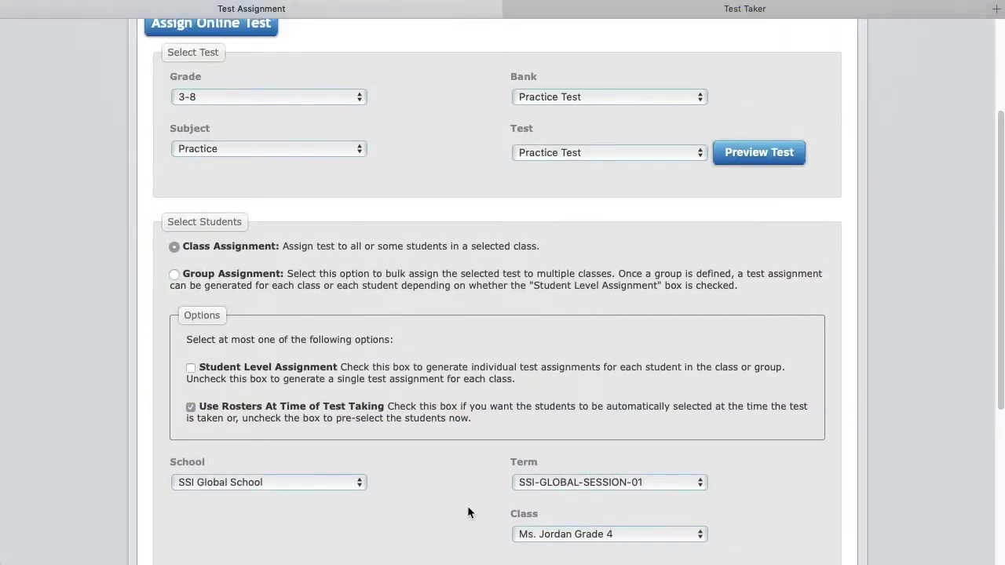
# Switch the student selection to Group Assignment and start a new group named Grade 4 Science
pyautogui.scroll(2, 466, 505)
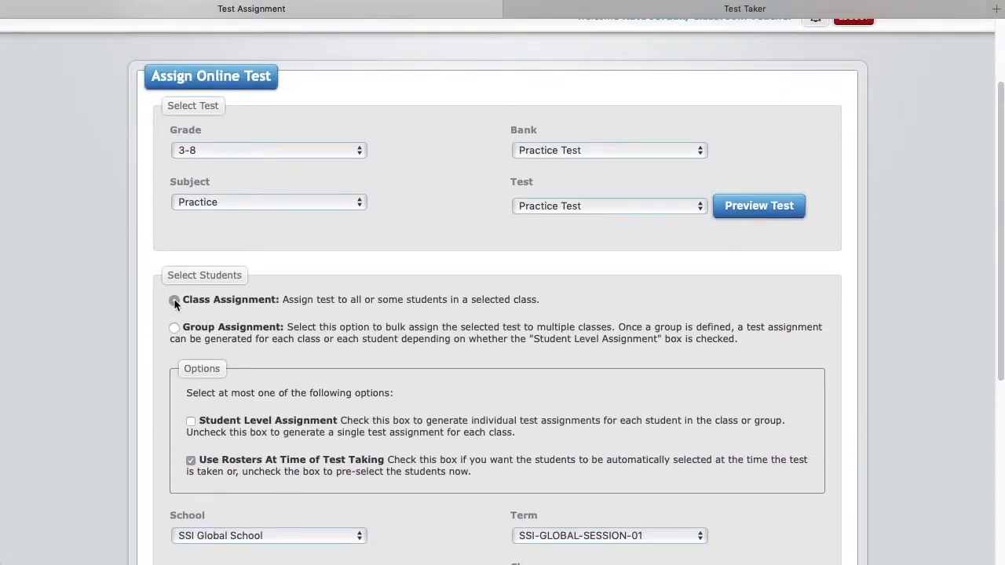
pyautogui.click(174, 327)
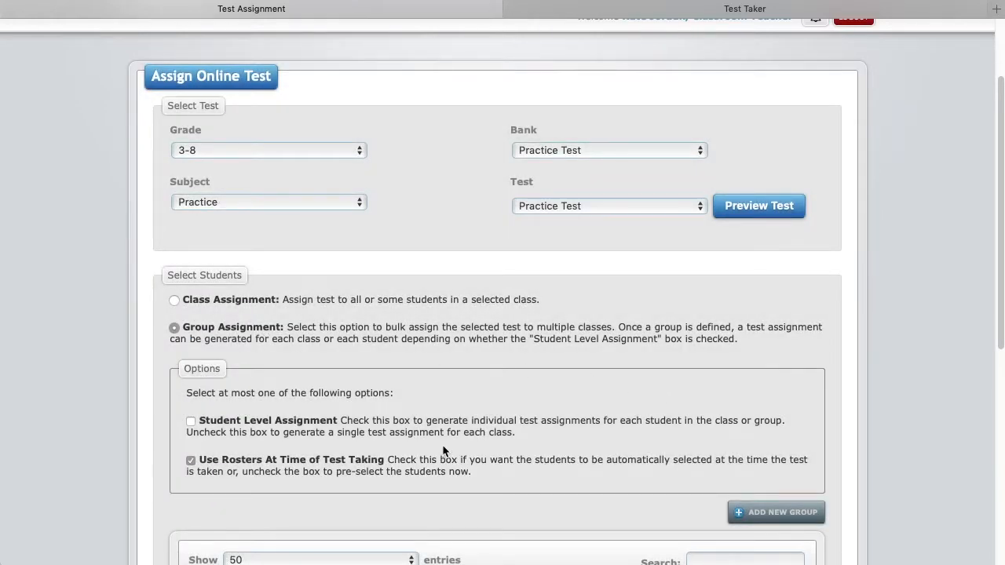
pyautogui.scroll(-2, 270, 308)
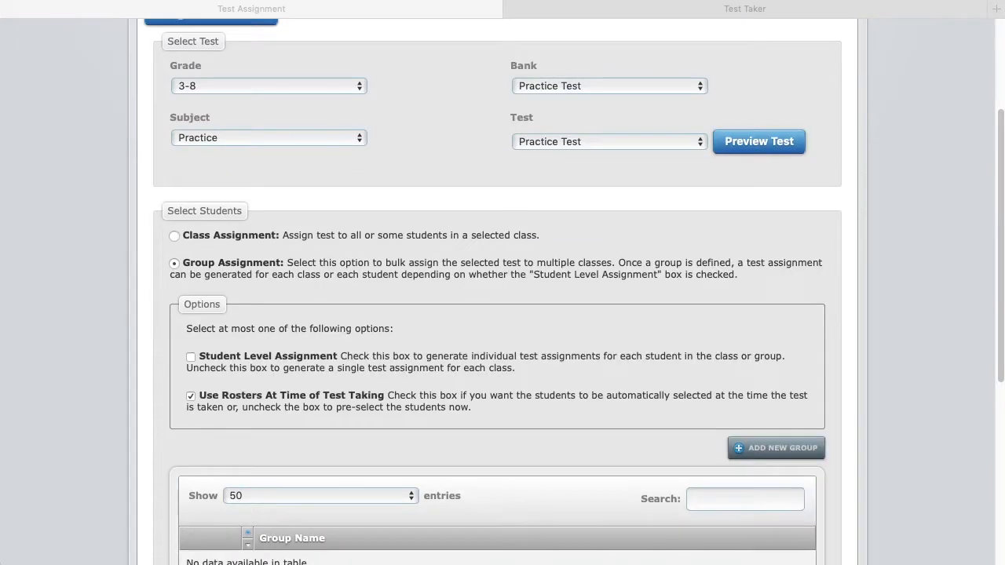
pyautogui.click(756, 455)
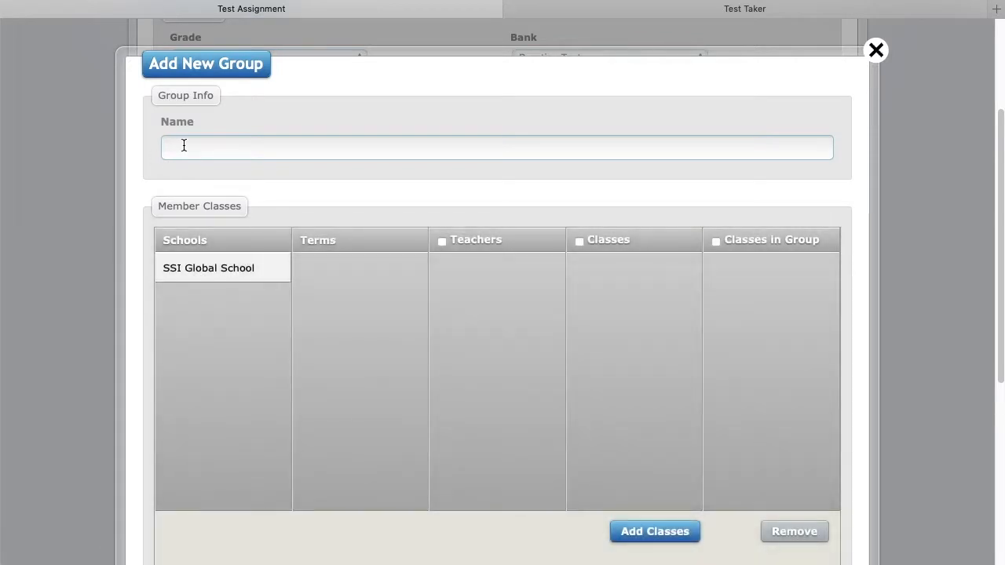
pyautogui.click(183, 145)
pyautogui.write('Grade 4 Science')
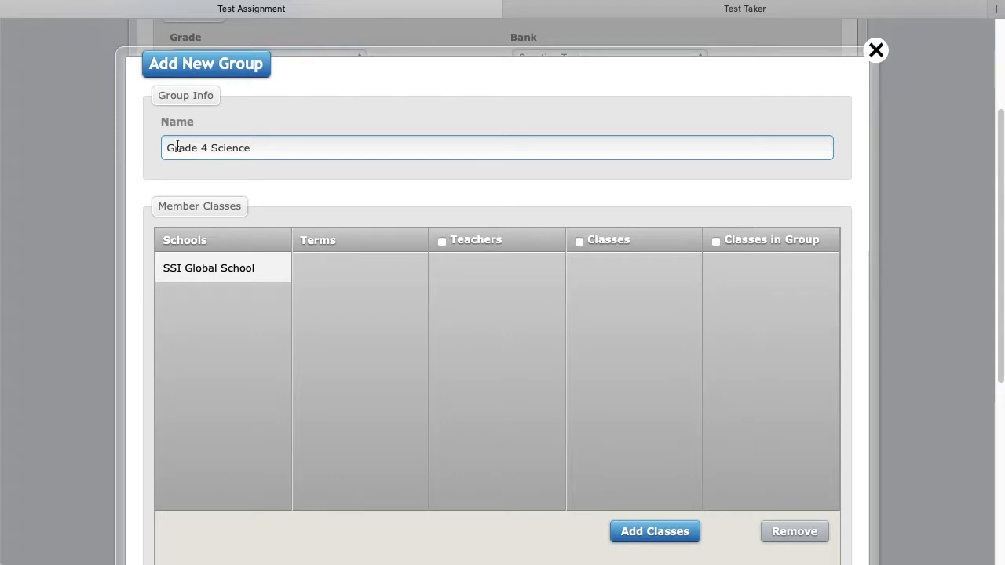
# Add the first two Grade 4 classes to the group from SSI Global School, SSI-GLOBAL-SESSION-01, under the listed teacher
pyautogui.click(180, 269)
pyautogui.click(342, 271)
pyautogui.click(463, 271)
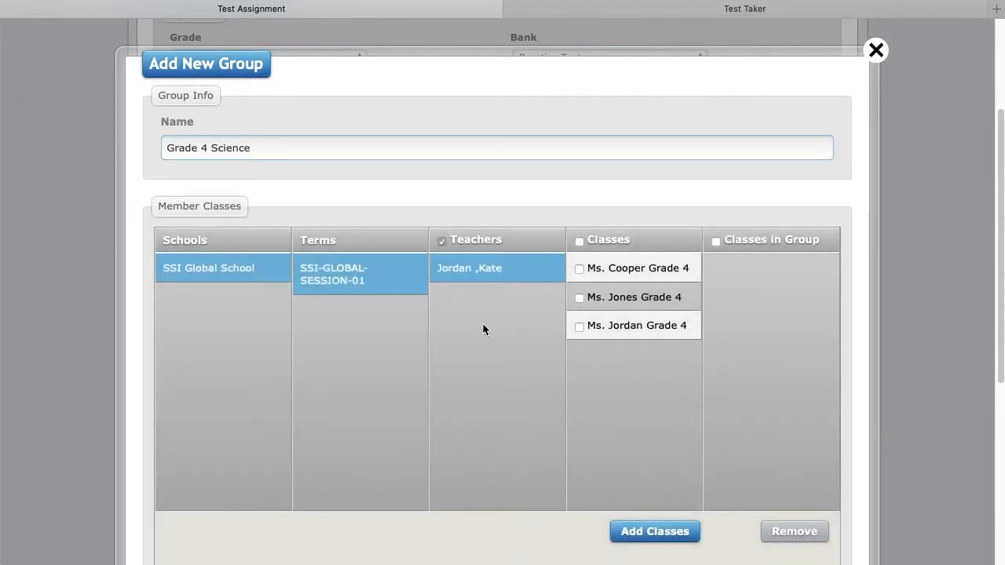
pyautogui.click(578, 270)
pyautogui.click(580, 298)
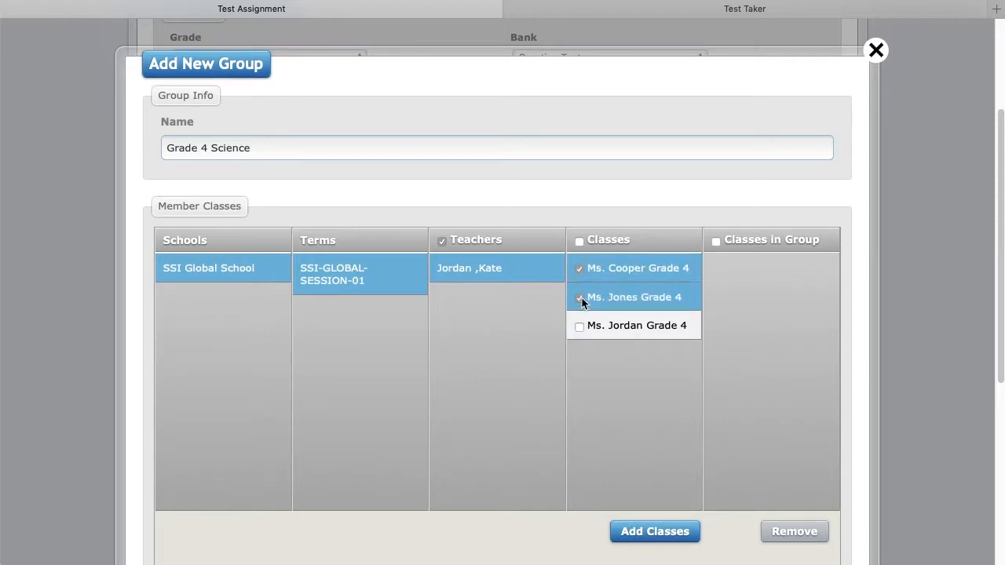
pyautogui.click(580, 326)
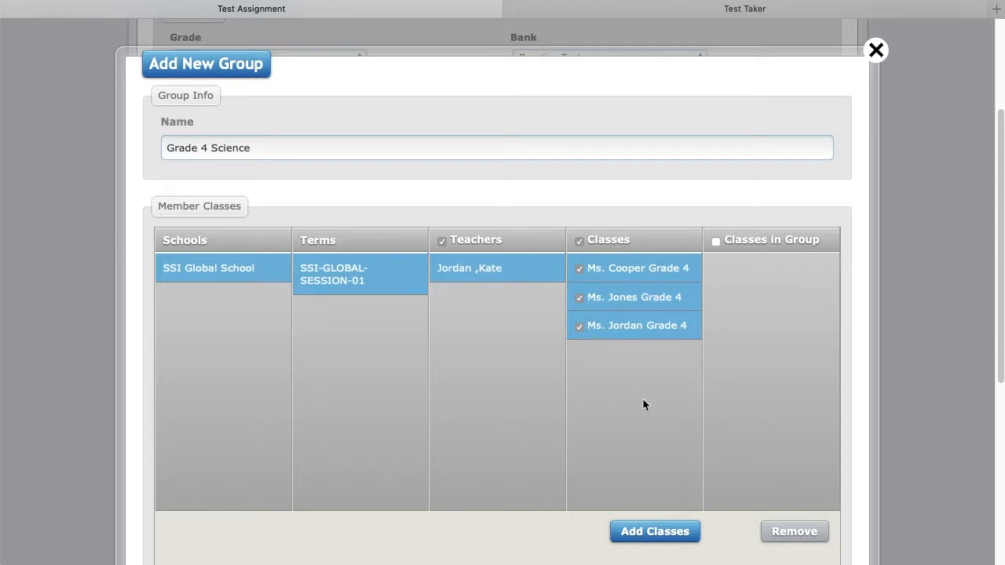
pyautogui.click(580, 327)
pyautogui.click(648, 540)
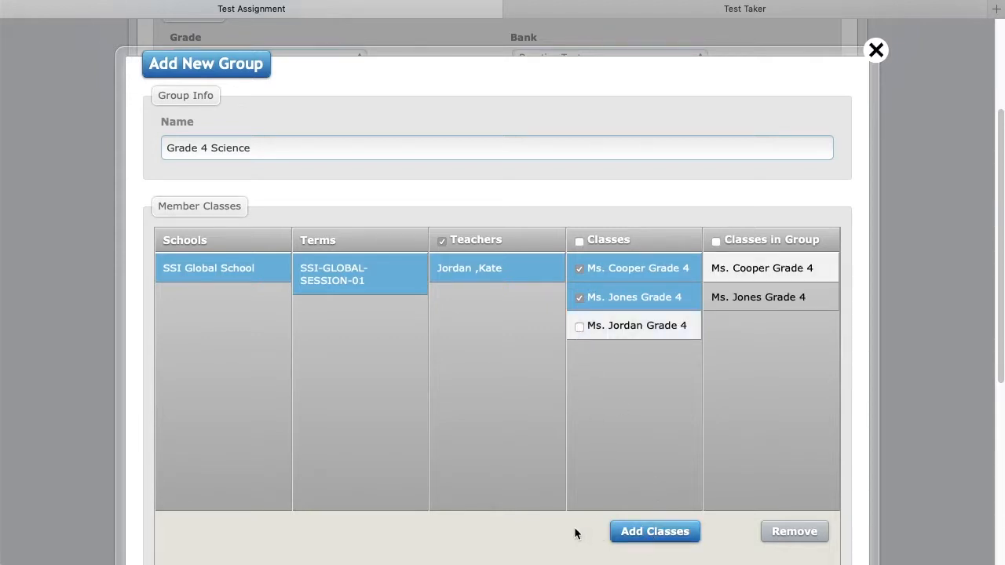
# Remove the second class from the group, and add it back together with the third Grade 4 class
pyautogui.click(743, 296)
pyautogui.click(792, 532)
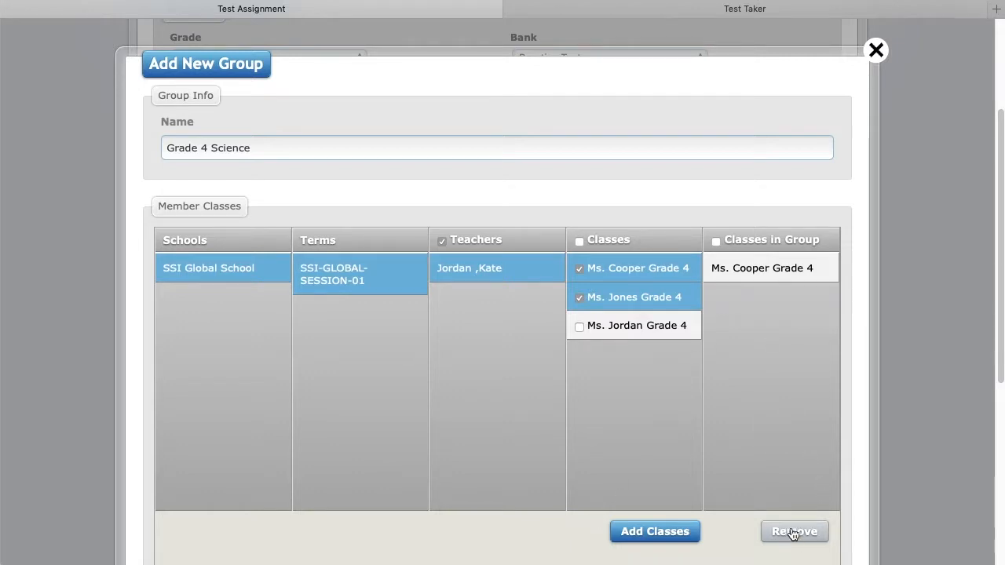
pyautogui.click(579, 326)
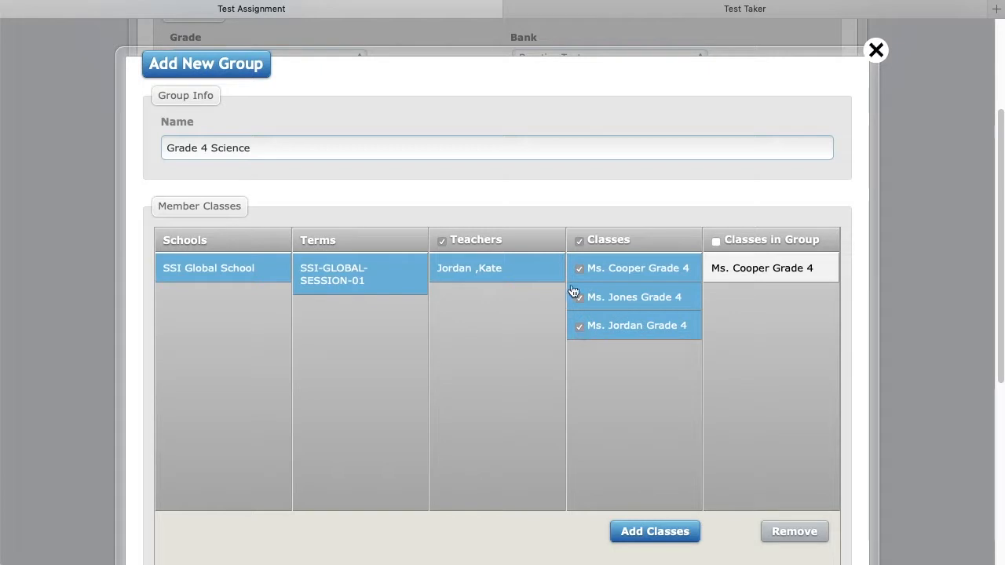
pyautogui.click(579, 268)
pyautogui.click(640, 533)
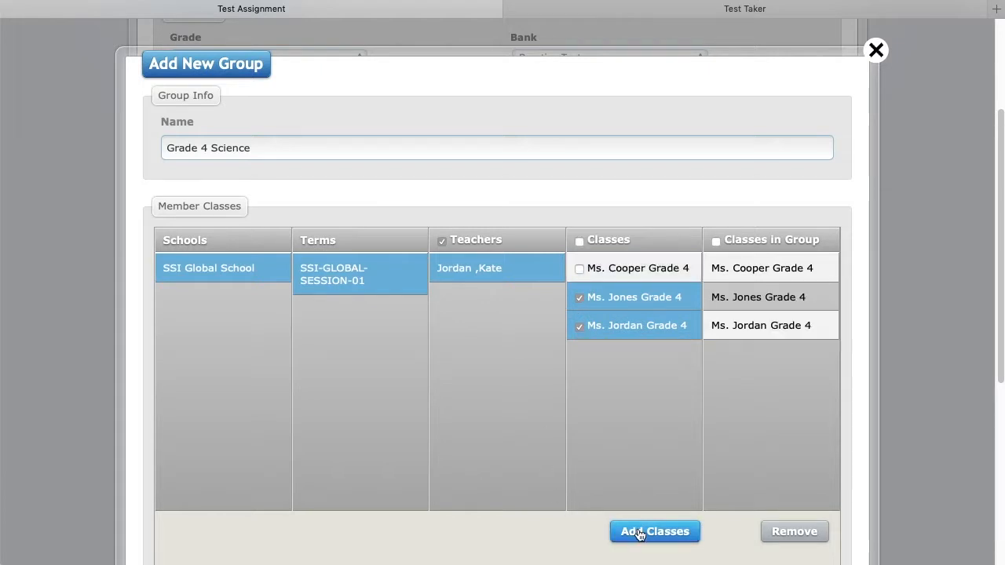
# Save the new group and assign the Practice Test to the Grade 4 Science group
pyautogui.scroll(-3, 583, 488)
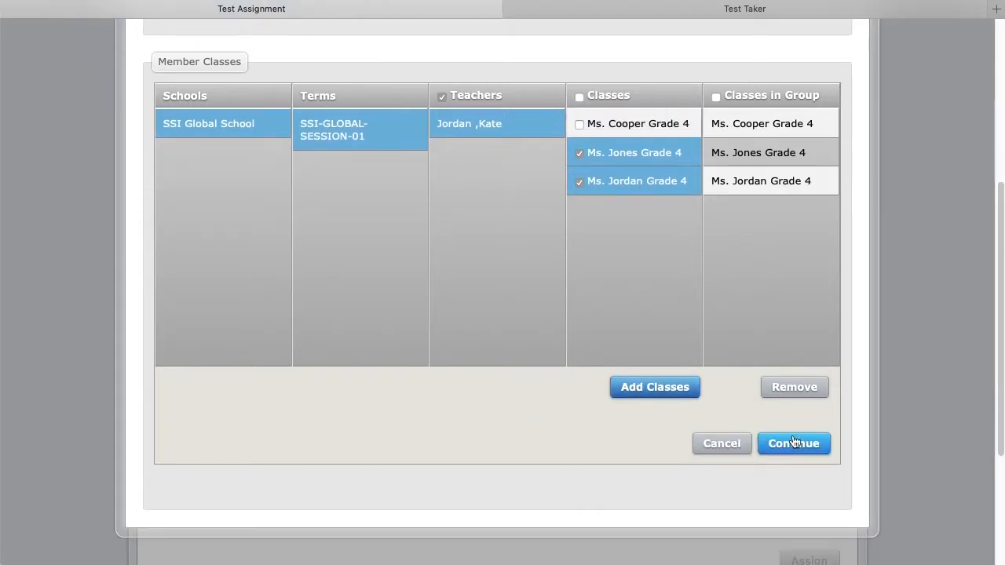
pyautogui.click(785, 439)
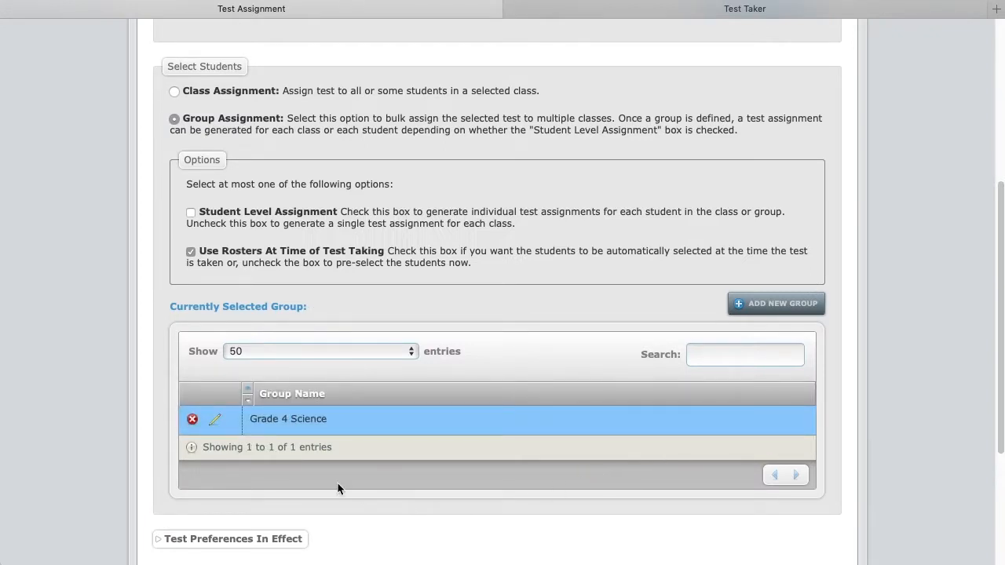
pyautogui.click(291, 420)
pyautogui.scroll(-2, 538, 456)
pyautogui.click(798, 509)
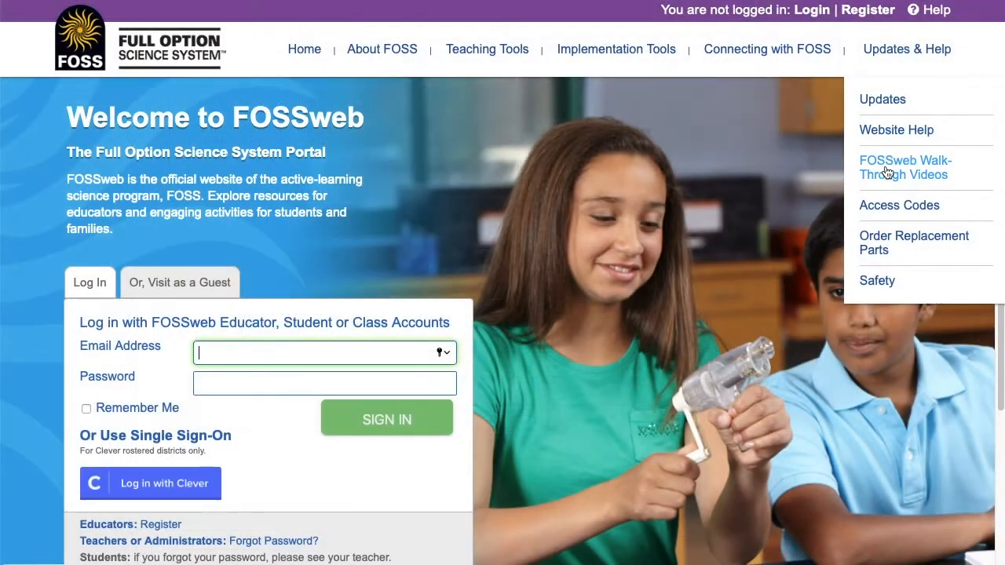
# On the FOSSweb site, open the FOSSweb Walk-Through Videos page and look through the FOSSMap User guides and videos
pyautogui.click(885, 169)
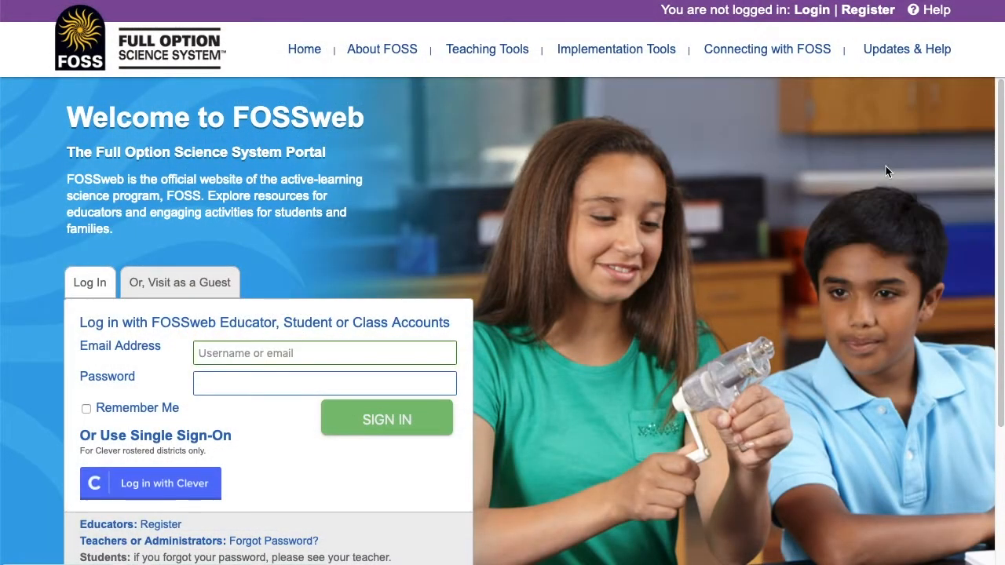
pyautogui.scroll(-10, 501, 376)
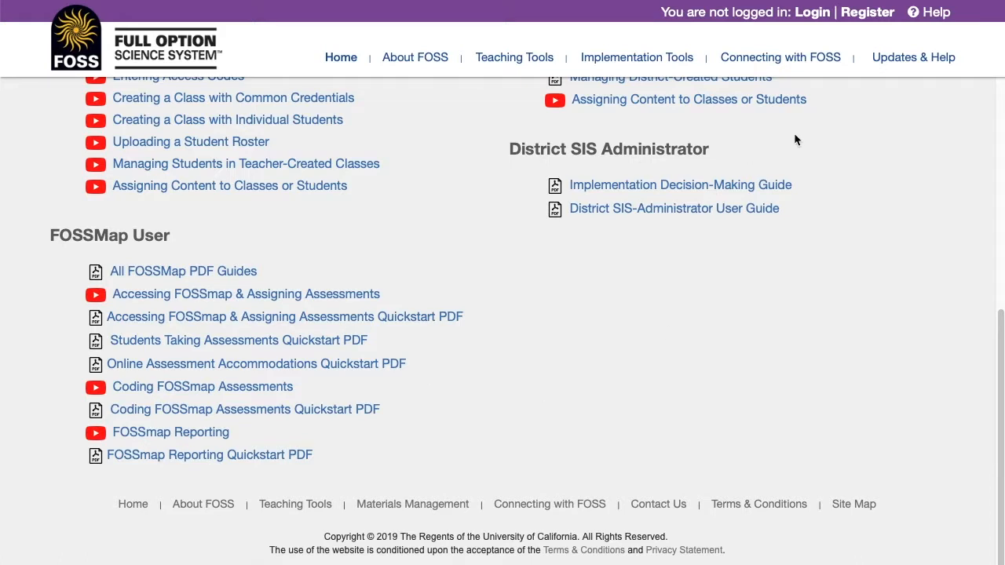
# Open the Website Help FAQ page and go on to the FOSSweb Support contact form
pyautogui.moveTo(910, 63)
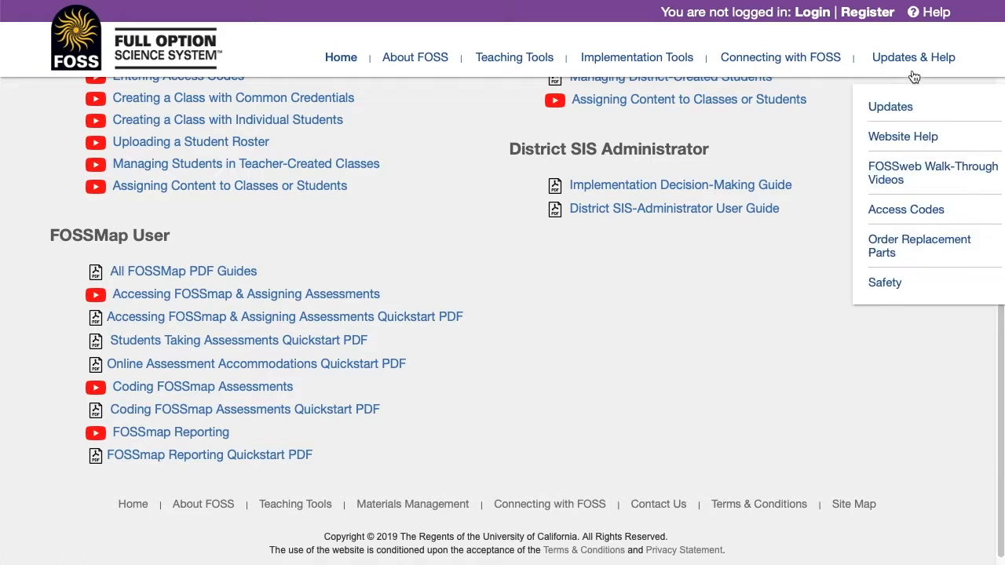
pyautogui.click(900, 144)
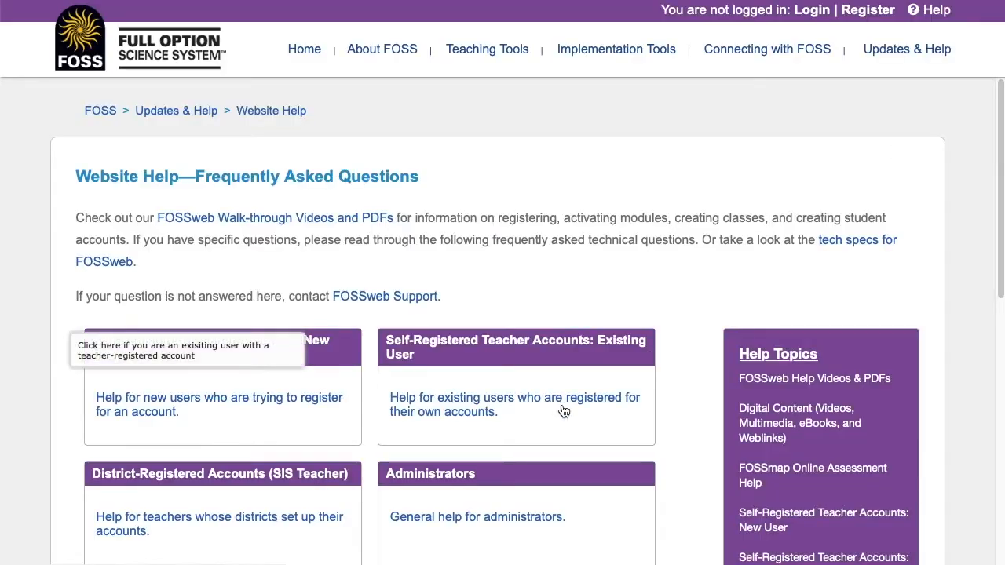
pyautogui.scroll(-4, 549, 408)
pyautogui.click(514, 367)
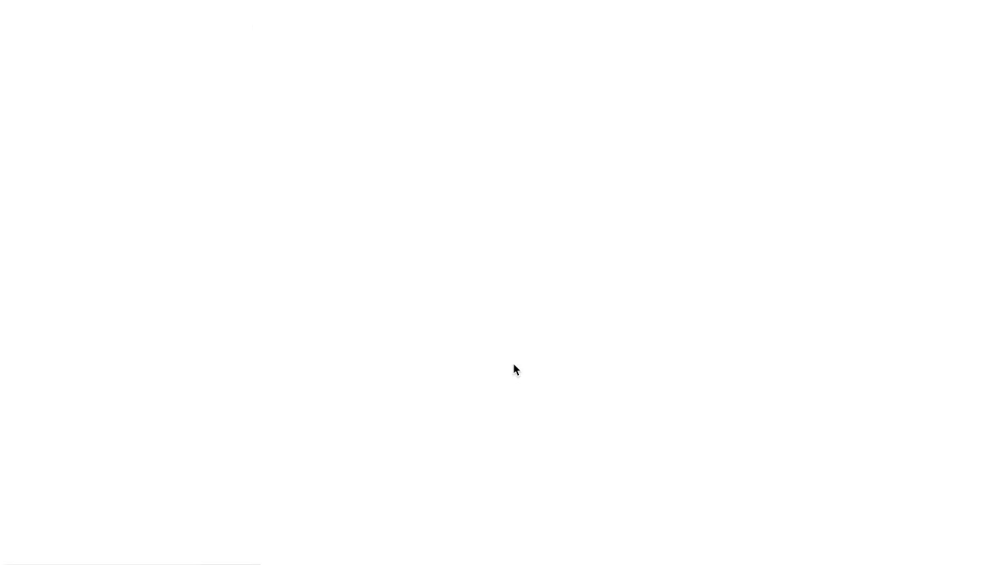
pyautogui.click(381, 216)
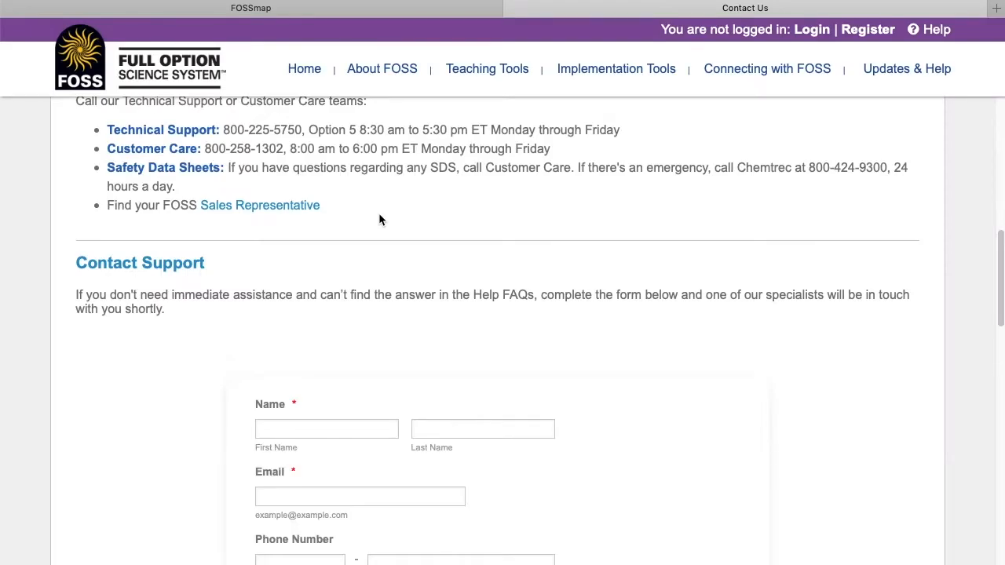
pyautogui.scroll(-3, 379, 213)
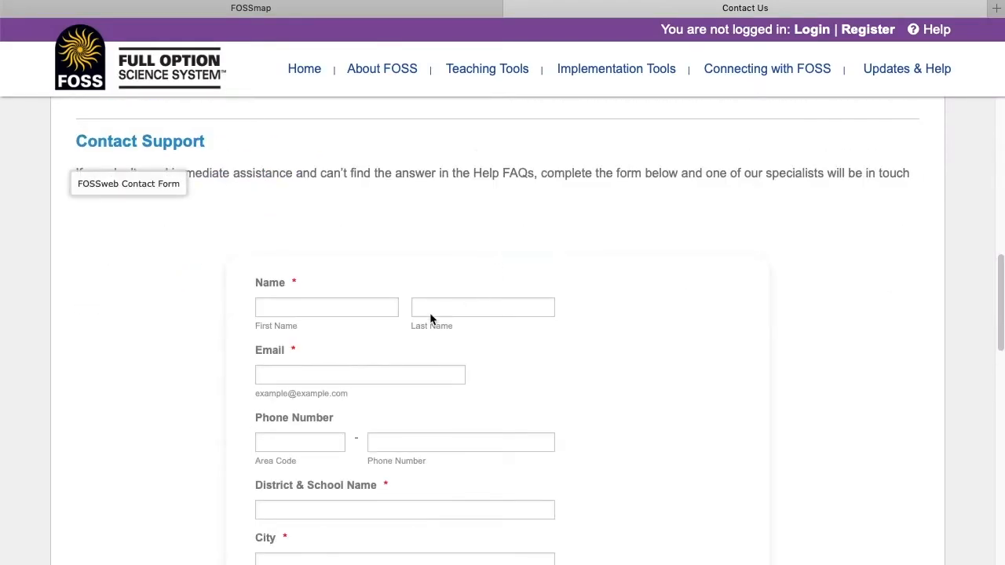